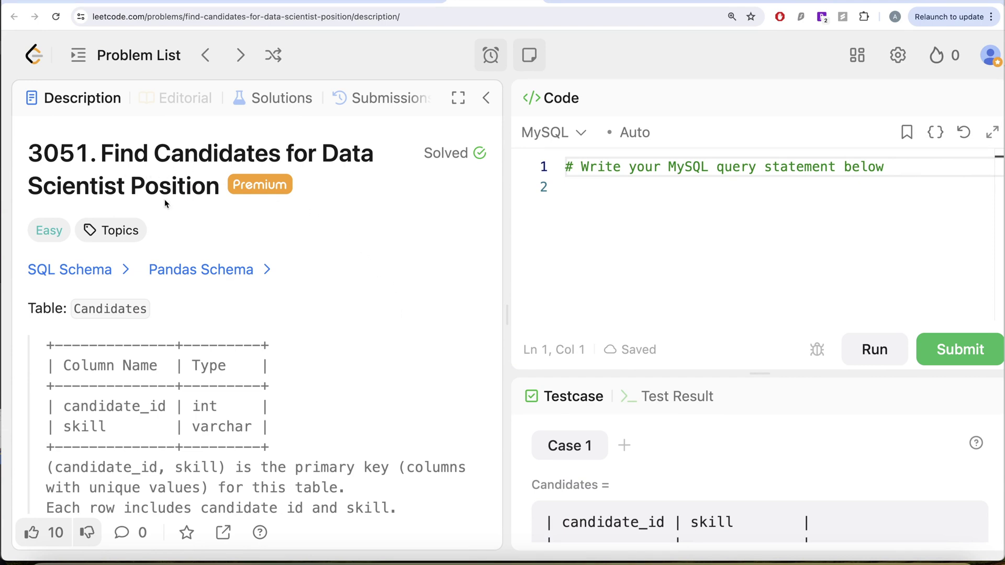
Preview the SQL and pandas schemas for the Candidates table, then return to the query editor
click(84, 280)
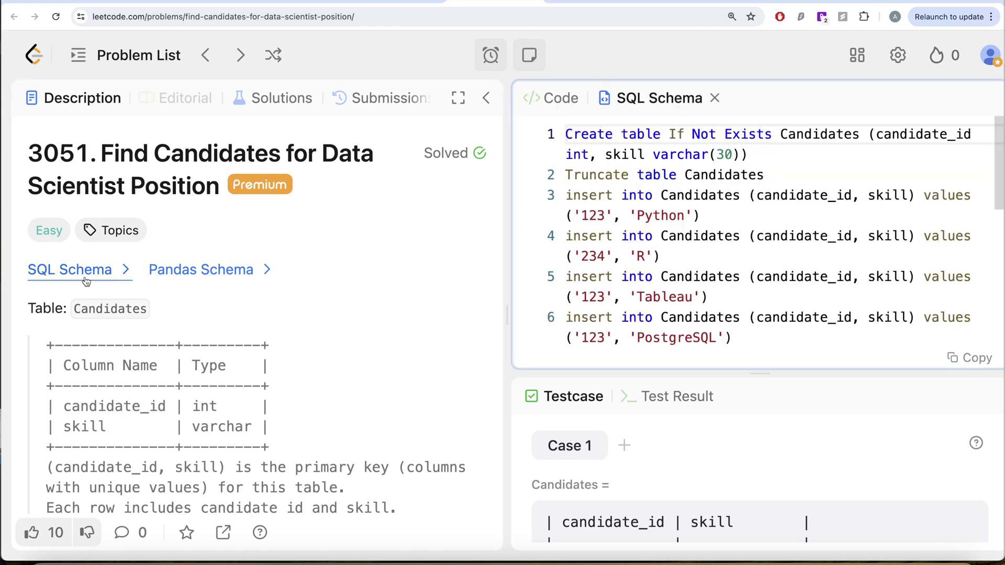
click(213, 271)
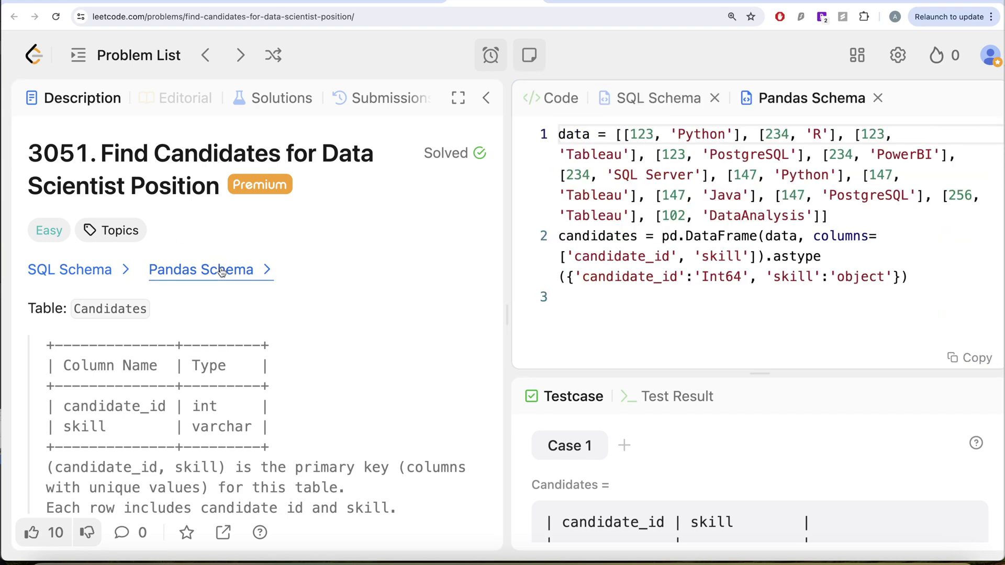
click(714, 99)
click(738, 99)
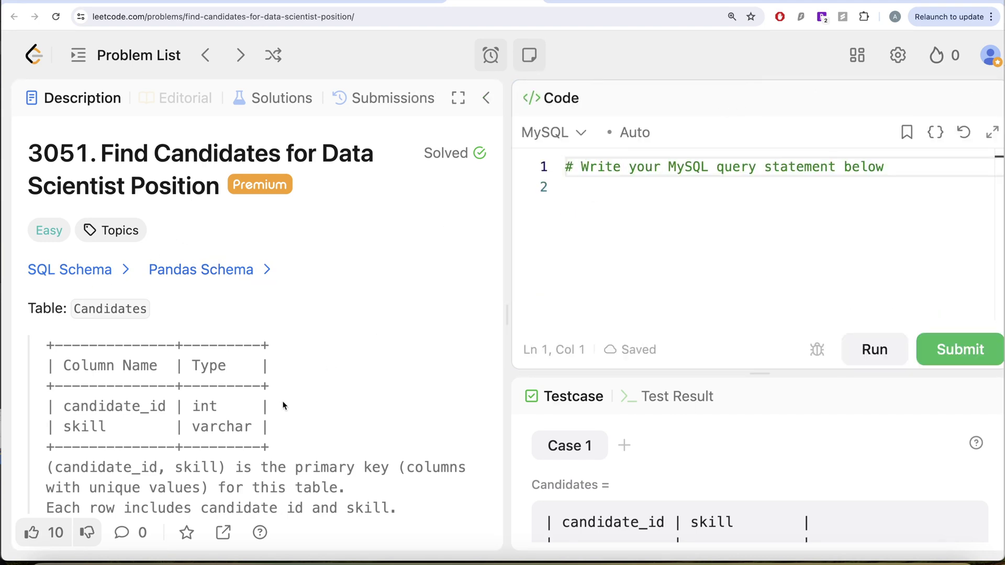
scroll(284, 403, down, 3)
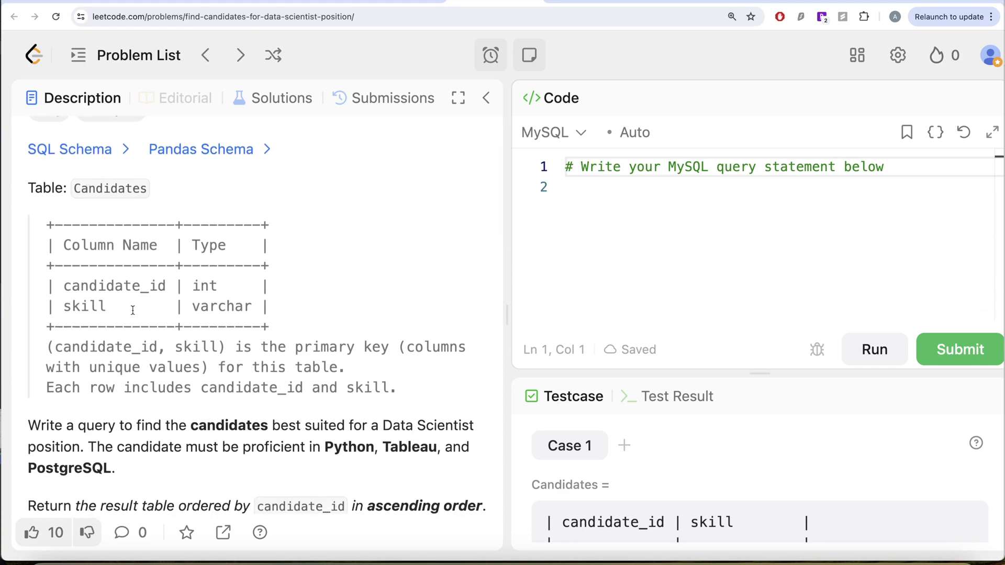
scroll(133, 311, down, 2)
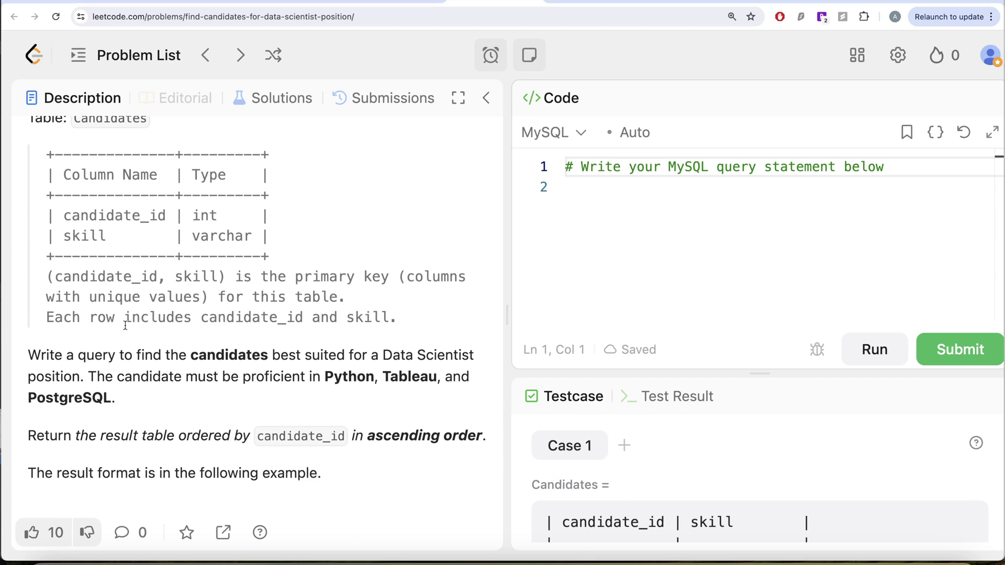
scroll(361, 320, down, 2)
scroll(366, 323, down, 1)
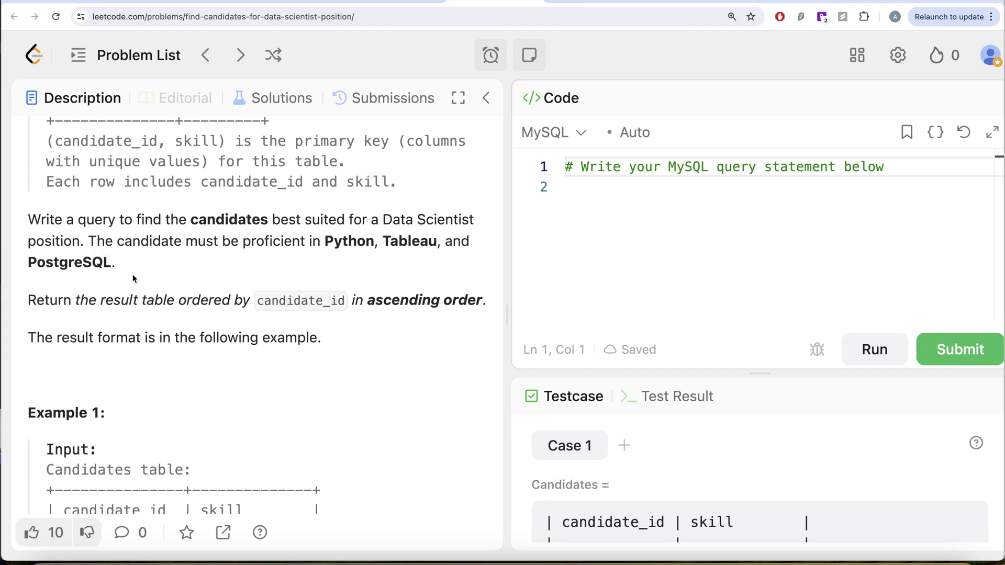
scroll(133, 274, down, 1)
scroll(132, 274, down, 1)
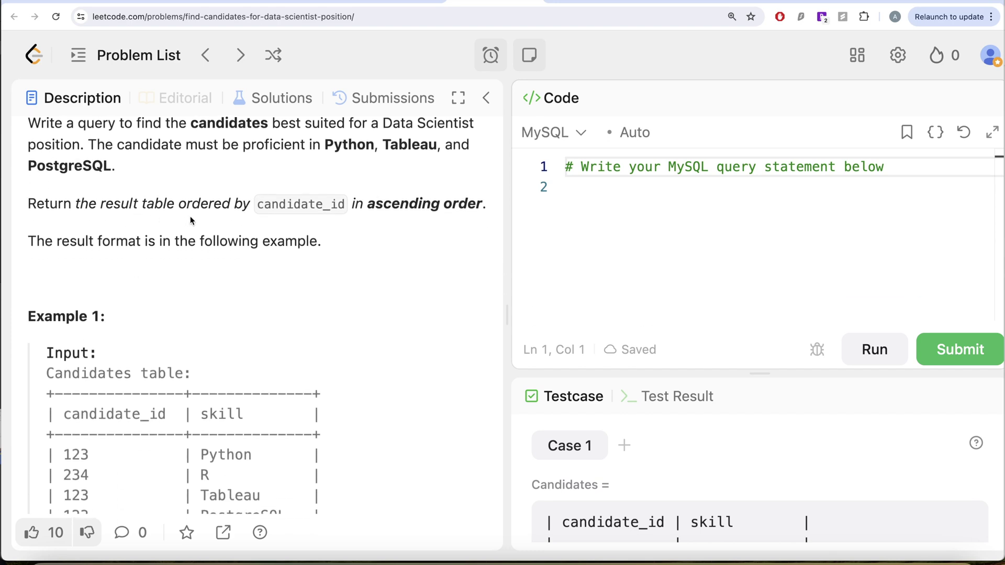
scroll(322, 277, down, 3)
scroll(323, 277, down, 1)
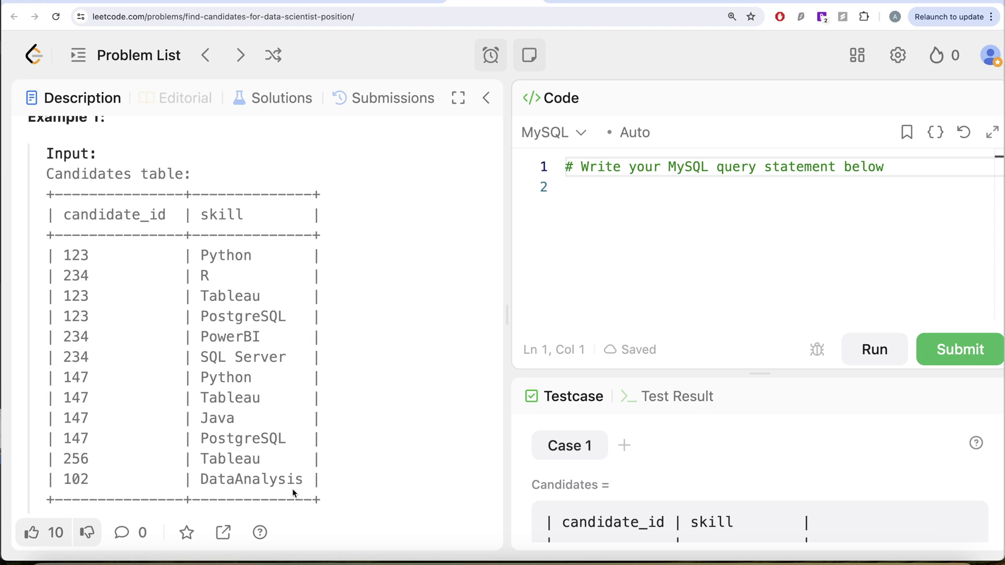
scroll(292, 491, down, 1)
scroll(293, 490, down, 3)
scroll(292, 490, down, 1)
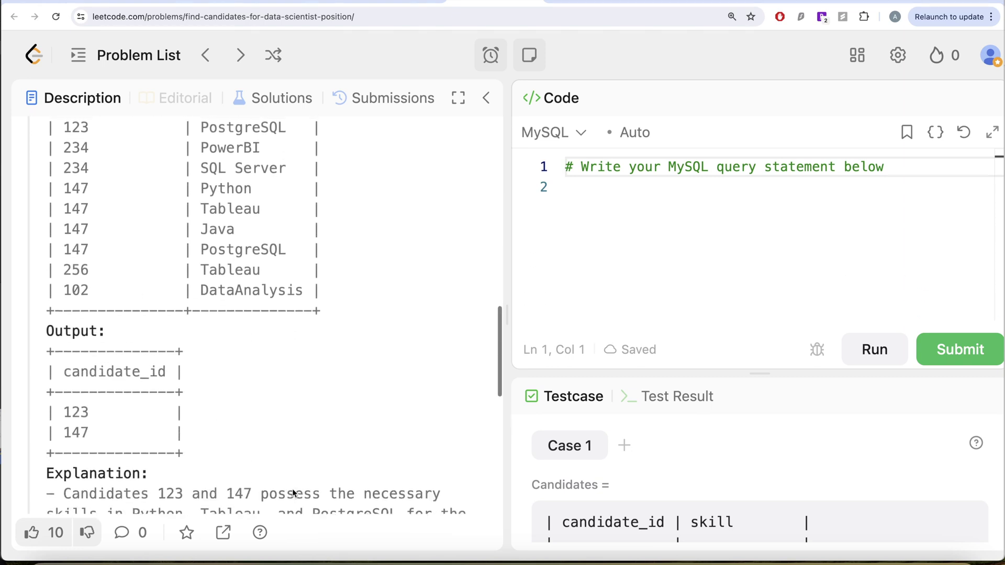
scroll(292, 490, up, 2)
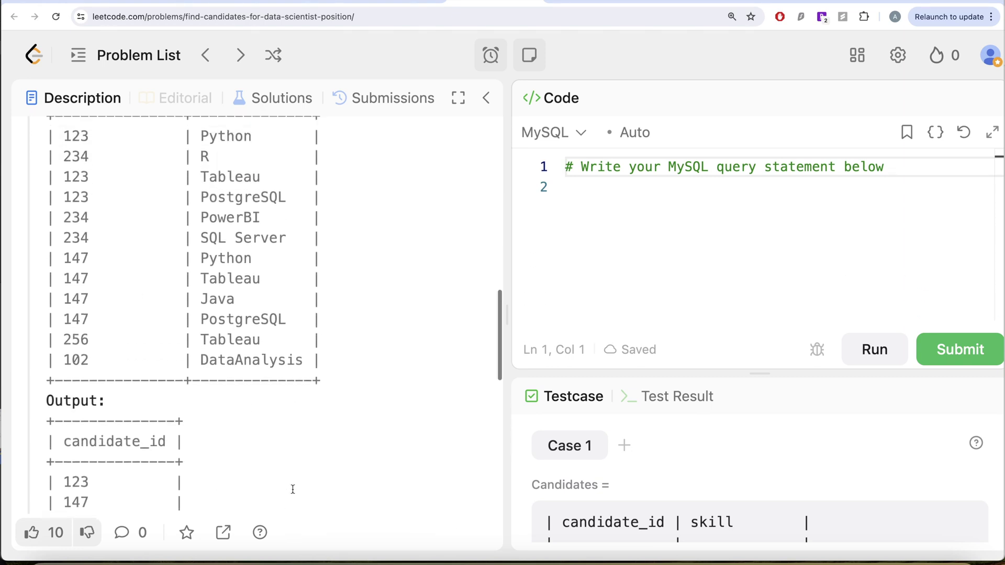
scroll(292, 490, up, 2)
scroll(292, 488, up, 1)
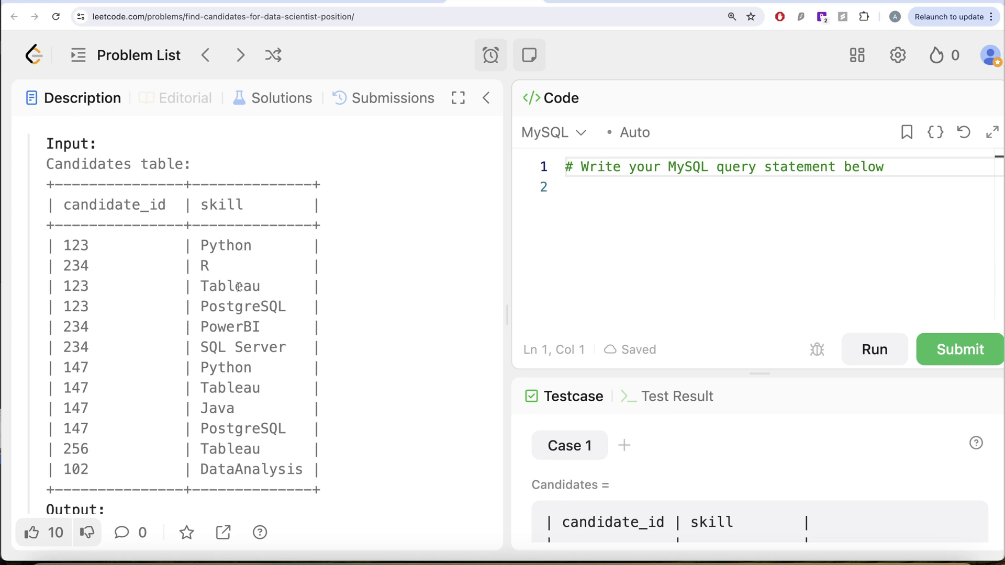
click(581, 190)
Write SELECT * FROM Candidates WHERE skill IN ('Python','Tableau','PostgreSQL')
key(Return)
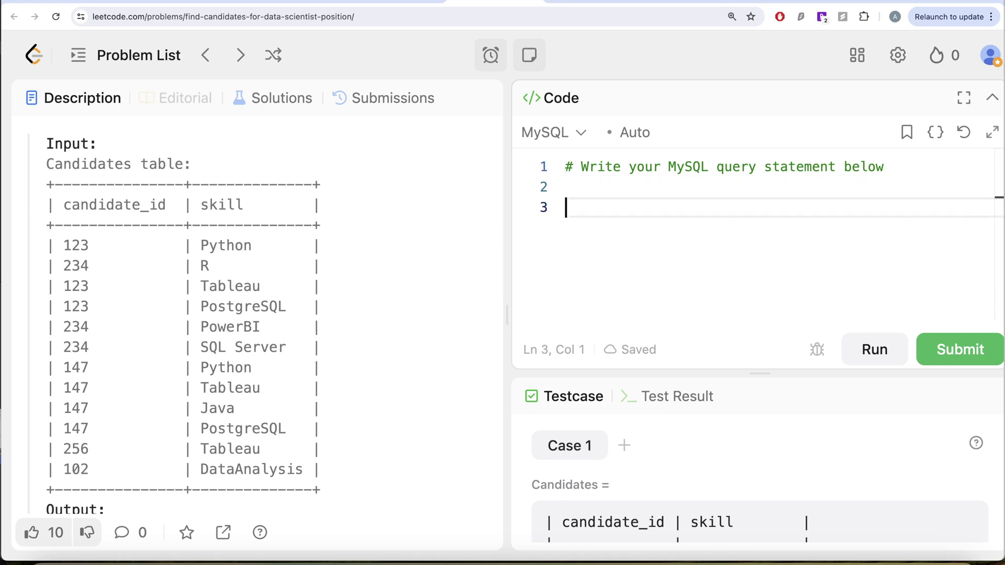
text(FROM )
text(Candidat)
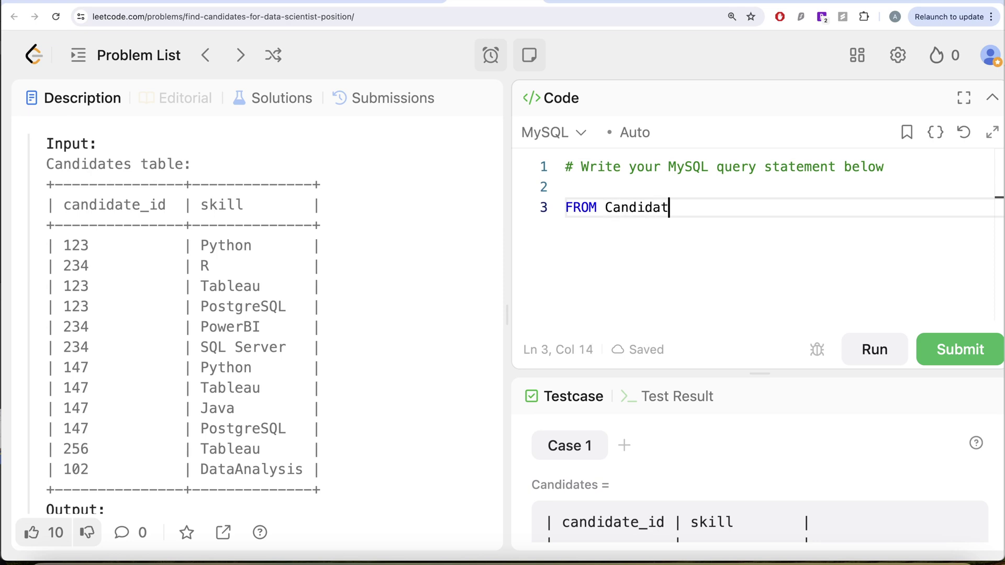
text(es)
key(Return)
text(WHERE )
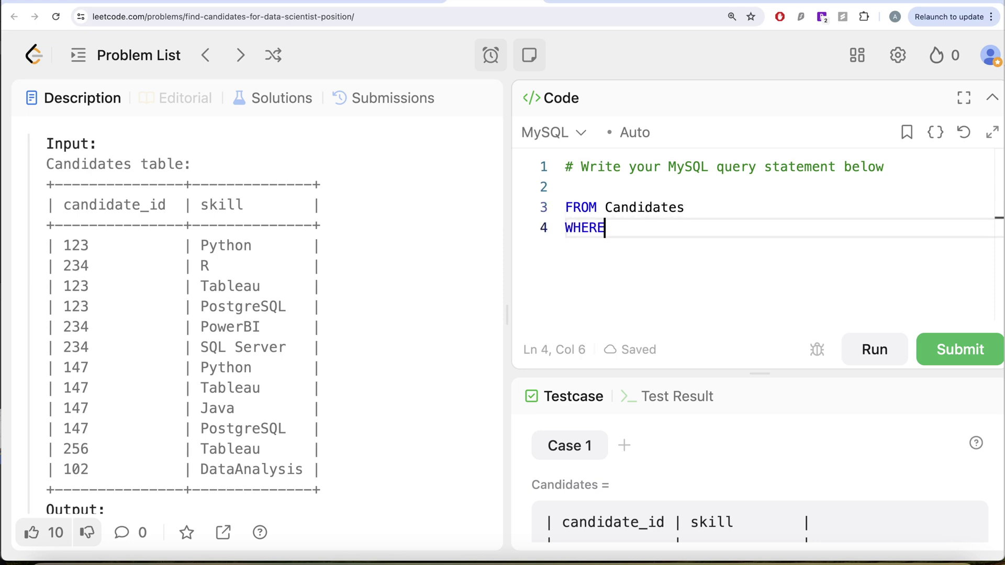
text(skill I)
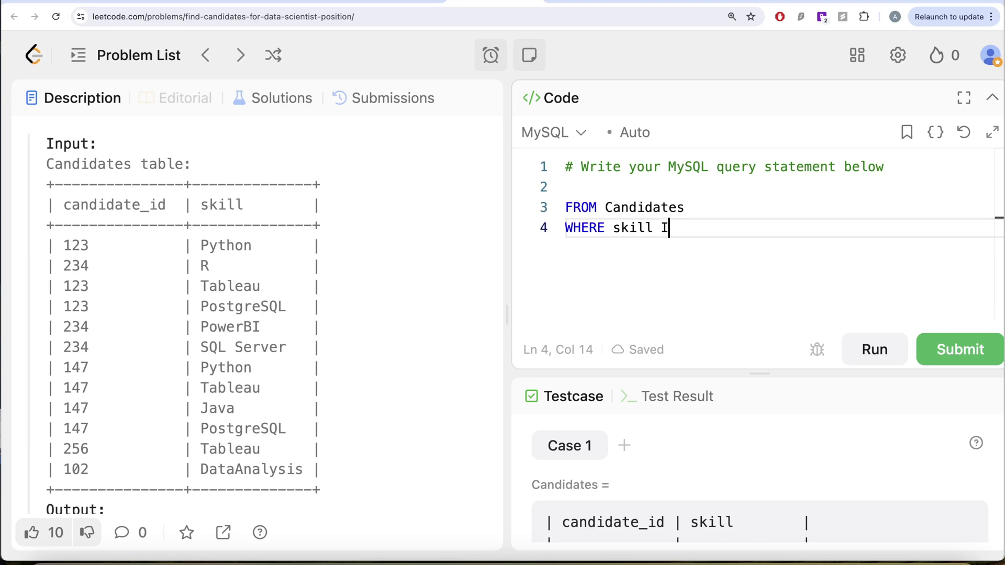
text(N ('Py)
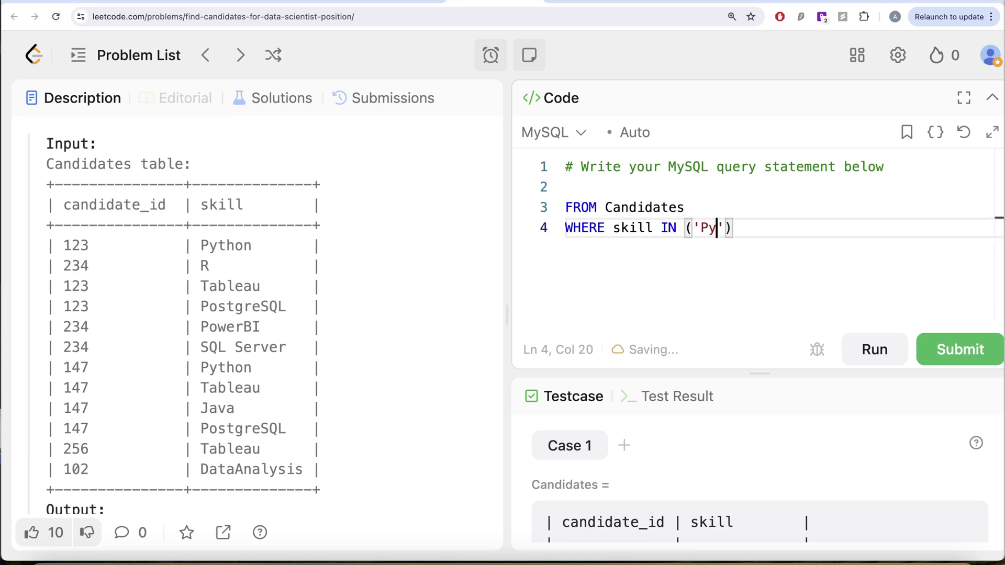
text(thon',)
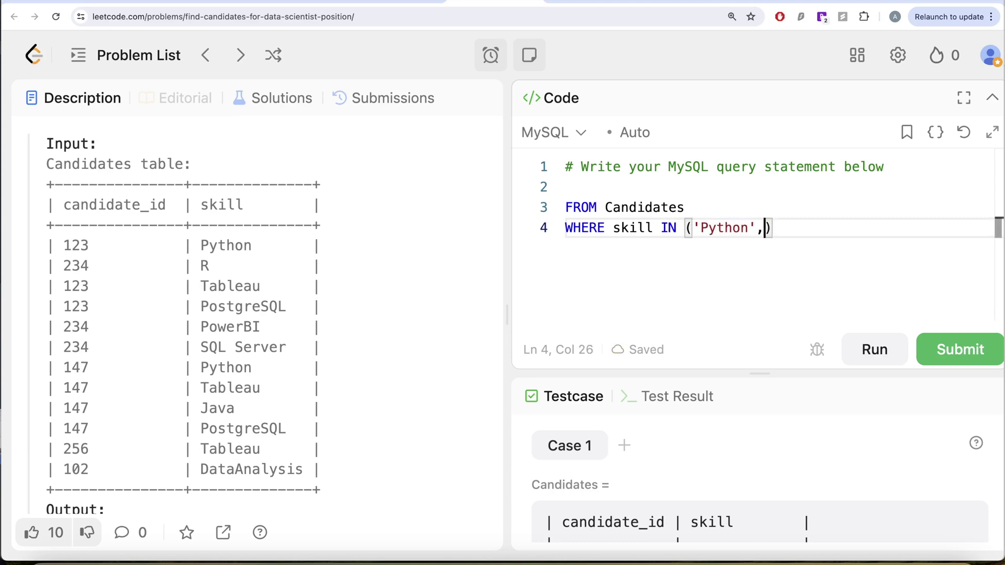
text('Tablea)
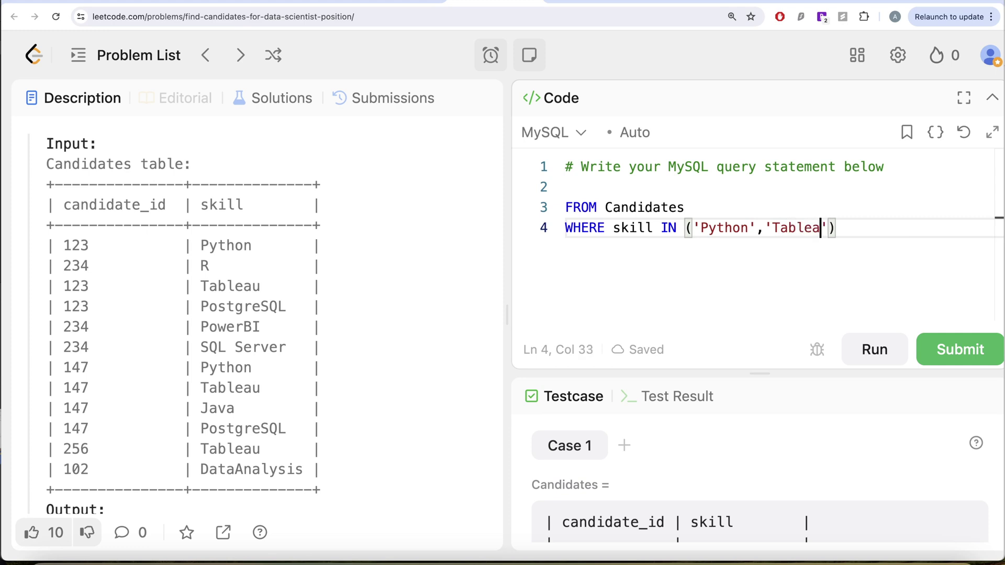
text(u',)
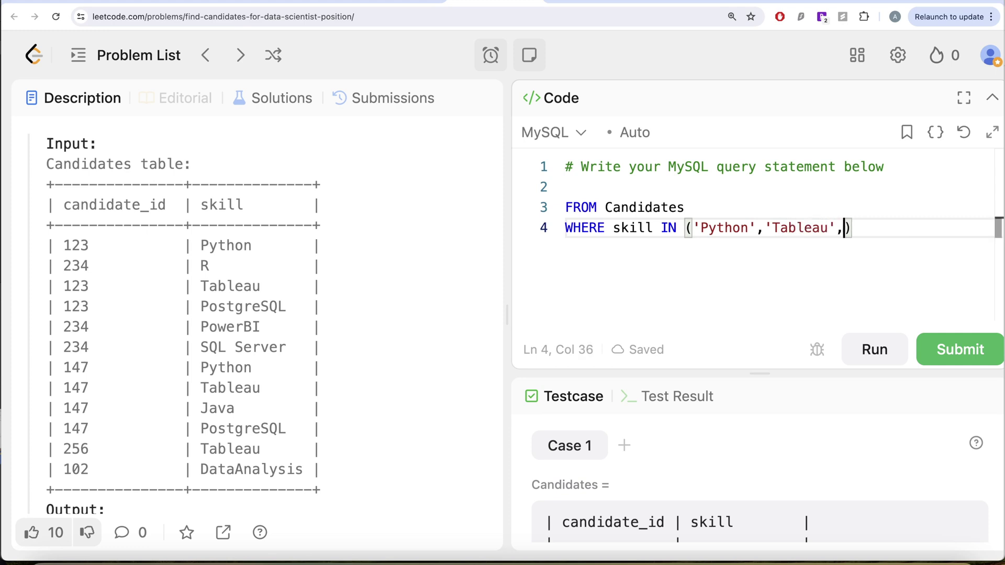
text('Postg)
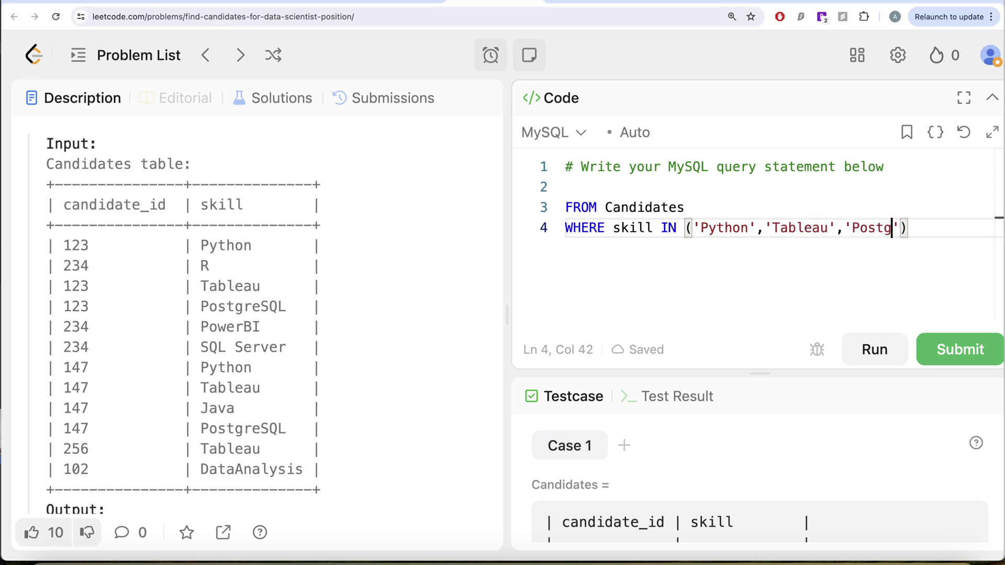
text(reSQL)
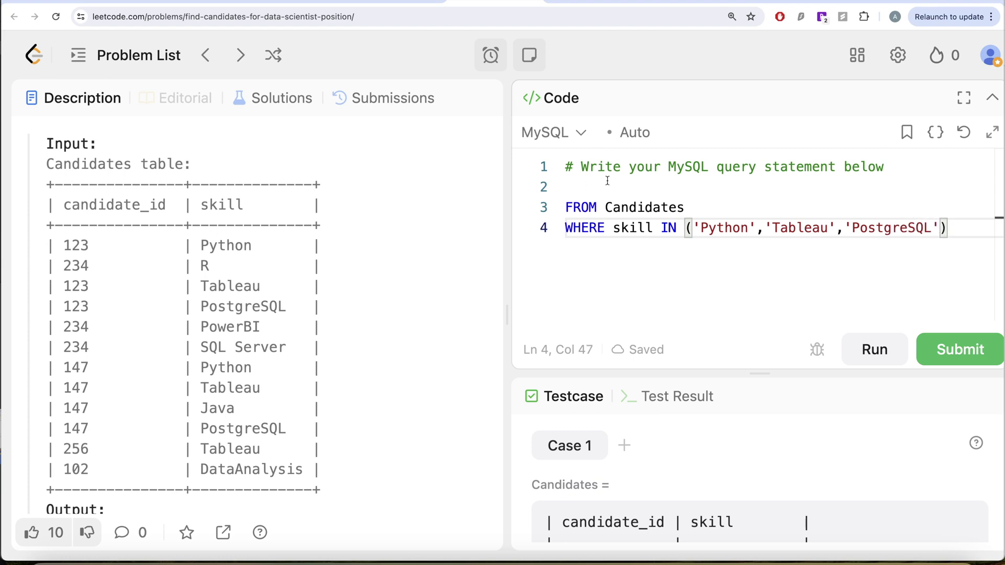
click(594, 188)
text(SELECT )
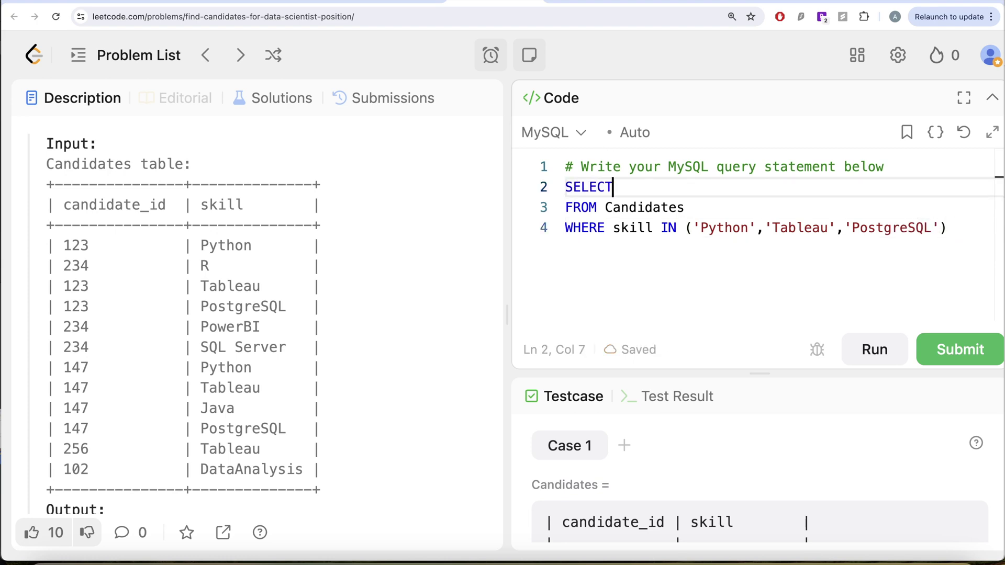
text(*)
click(952, 229)
text(;)
Run the skill-filter query and place the cursor before its closing semicolon
click(875, 349)
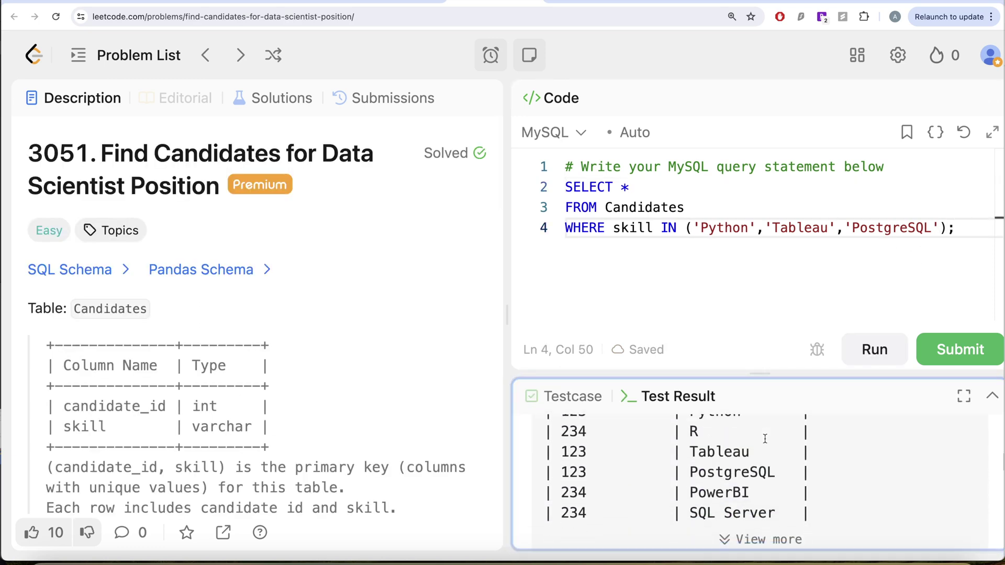
scroll(765, 443, down, 2)
scroll(766, 444, down, 1)
scroll(766, 444, down, 1)
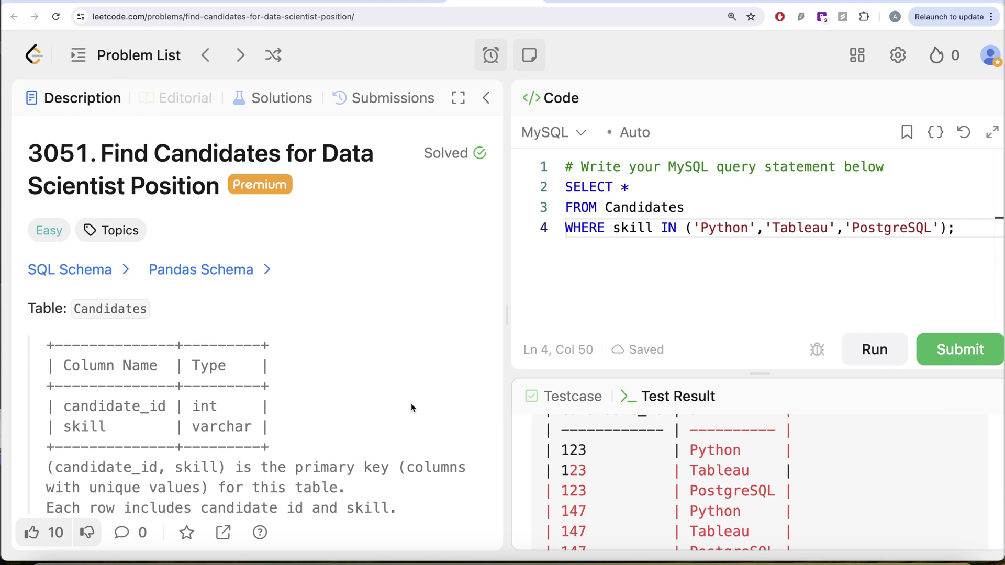
scroll(410, 405, down, 1)
scroll(410, 407, down, 4)
scroll(411, 406, down, 2)
scroll(410, 407, down, 1)
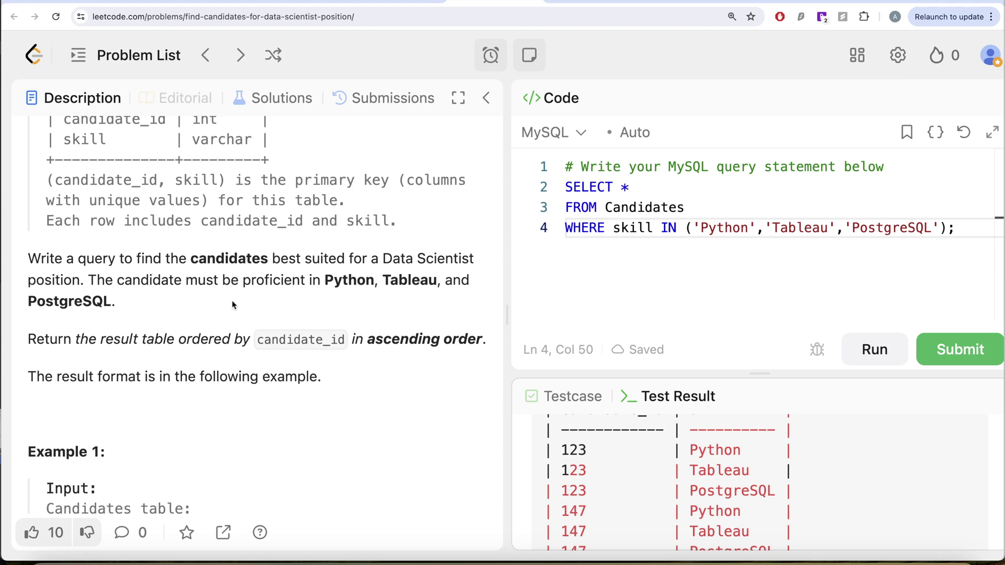
scroll(427, 383, down, 2)
scroll(427, 384, down, 3)
scroll(426, 383, down, 3)
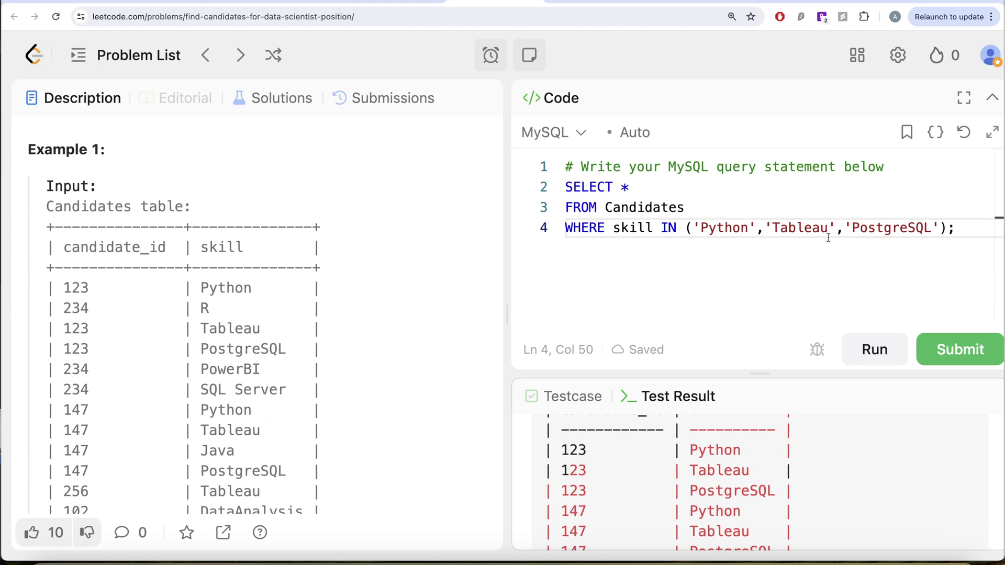
click(945, 227)
Add GROUP BY candidate_id and HAVING COUNT(DISTINCT skill) = 3 below the skill filter
key(Return)
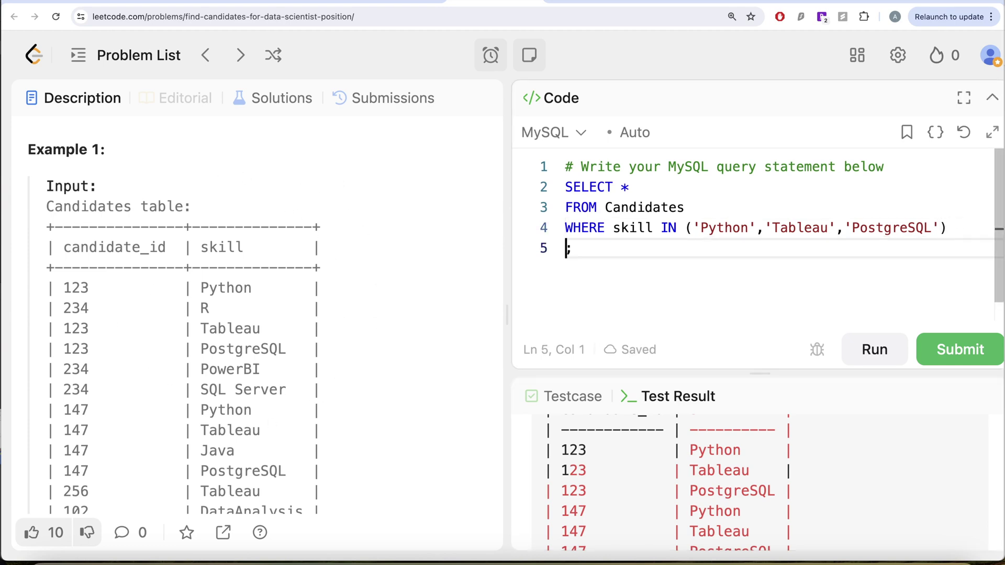
text(GROUP BY )
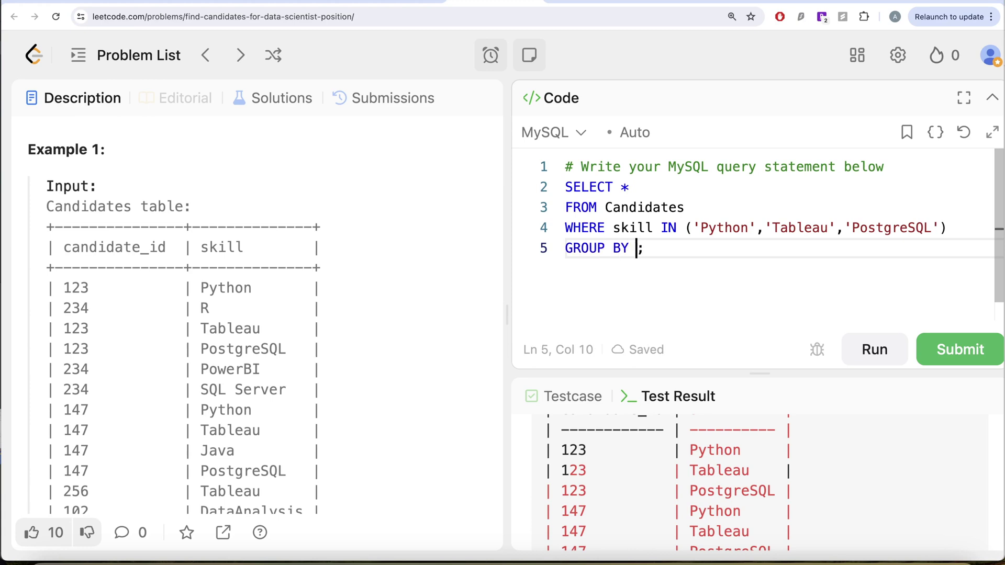
text(candidate)
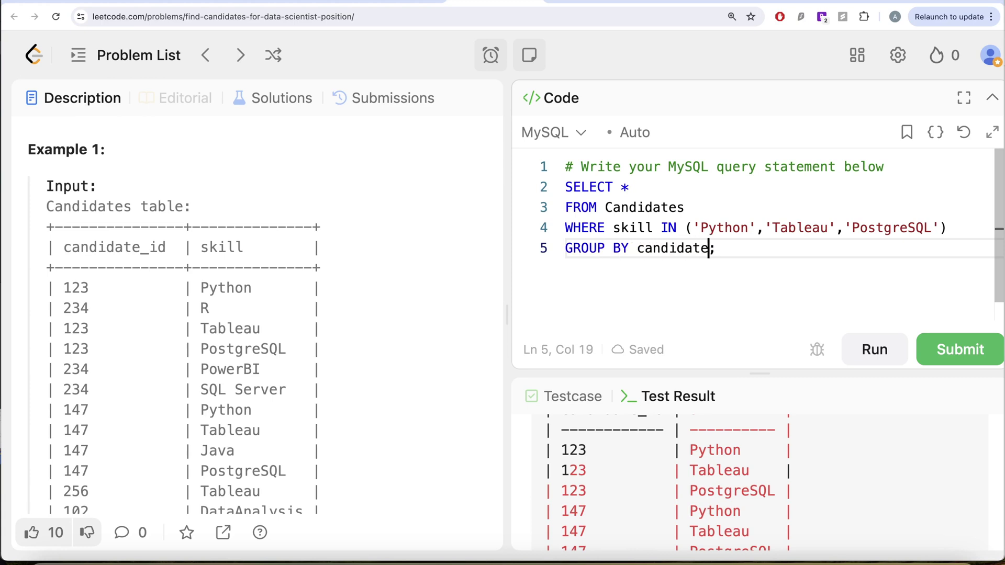
text(_id)
key(Return)
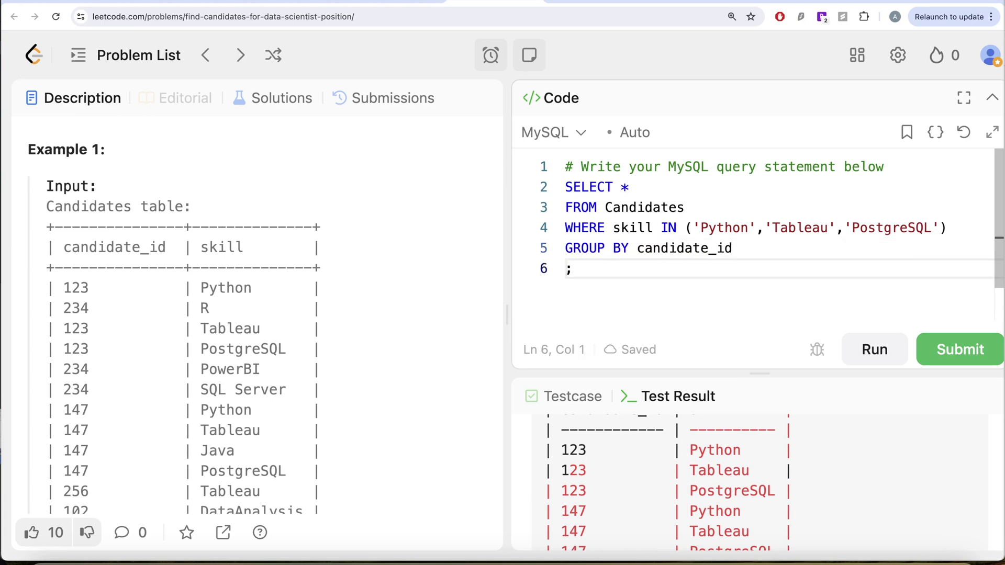
text(HAV)
text(ING C)
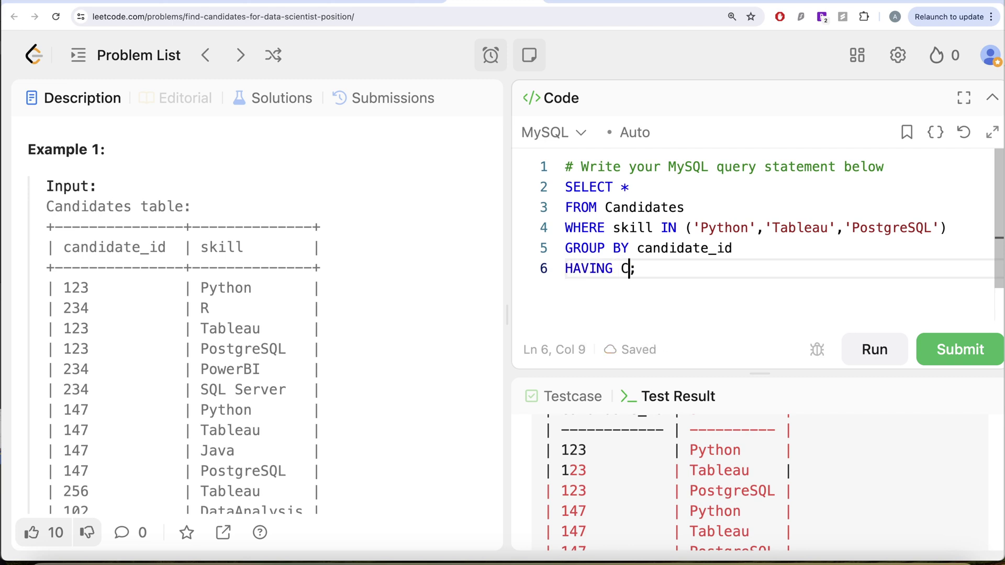
text(OUNT(DISTINCT skill) = 3)
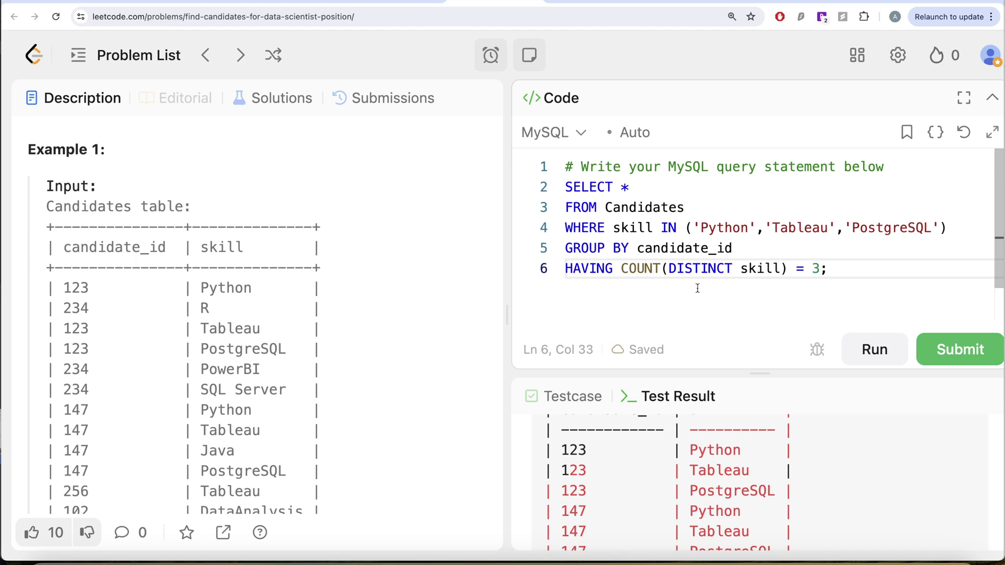
scroll(624, 451, up, 1)
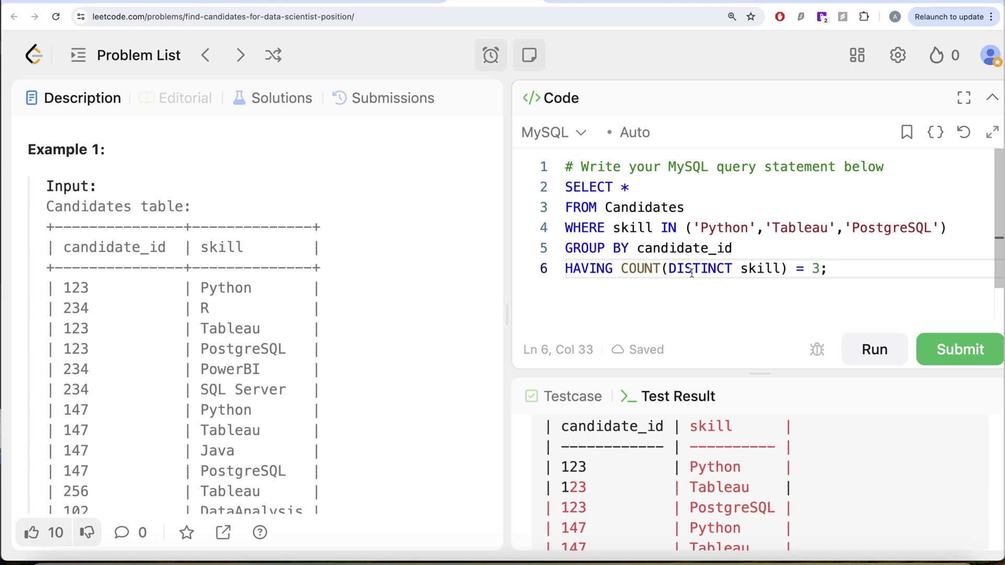
click(632, 186)
Change SELECT * to SELECT candidate_id and run it, returning candidates 123 and 147
key(BackSpace)
text(candid)
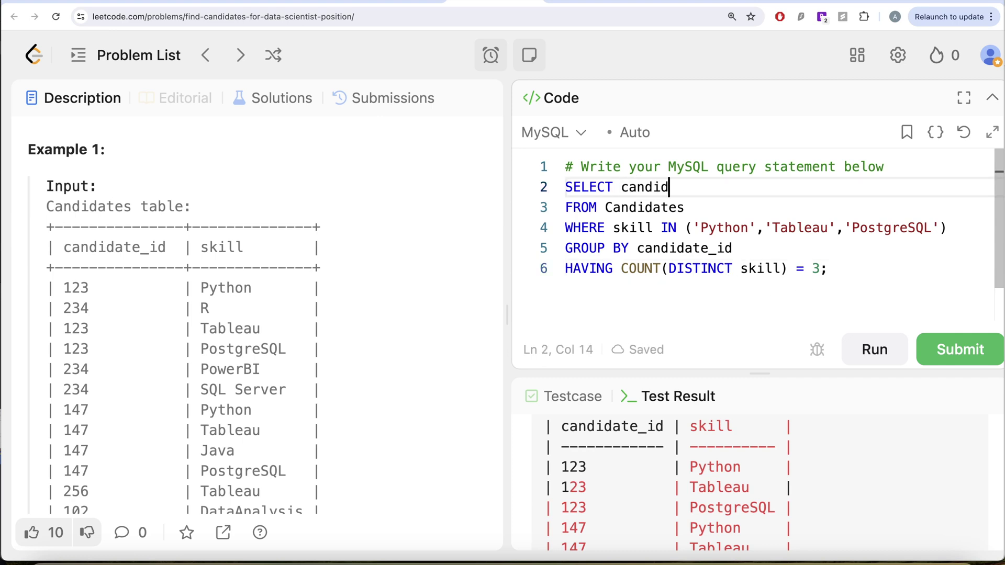
text(ate_id)
click(880, 350)
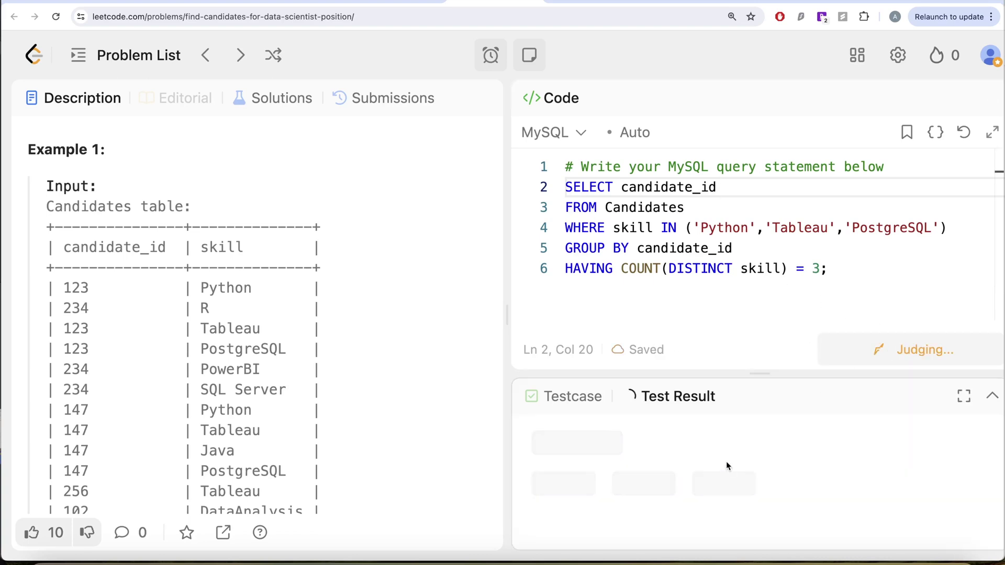
scroll(726, 465, down, 3)
scroll(726, 466, down, 2)
scroll(726, 465, down, 3)
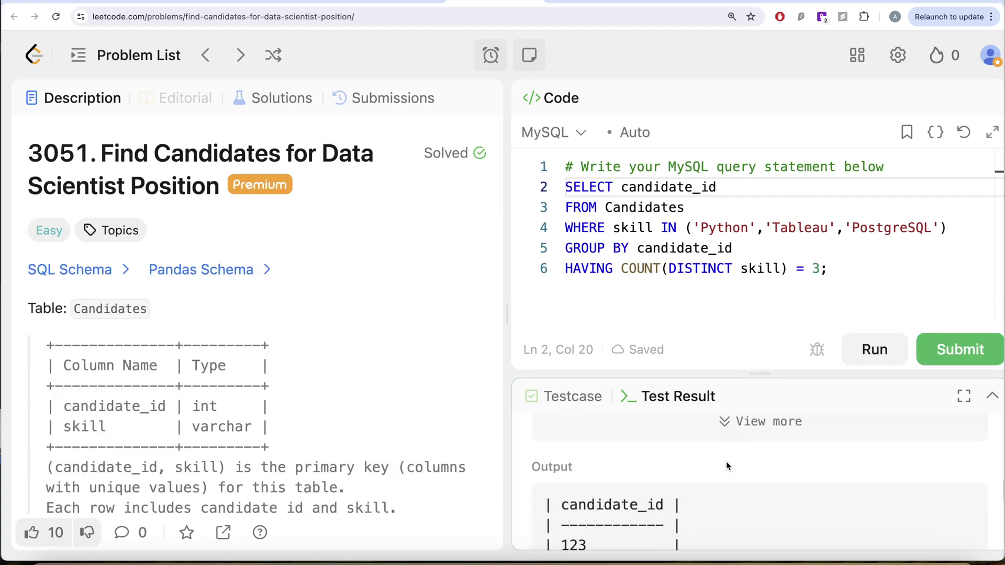
scroll(726, 466, down, 2)
scroll(726, 465, down, 1)
scroll(727, 466, up, 2)
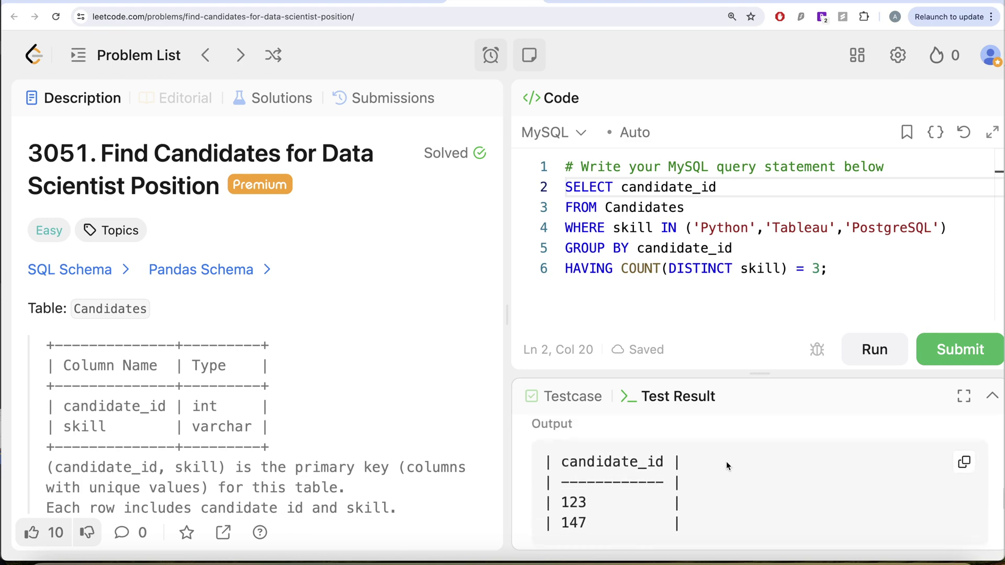
scroll(727, 465, down, 1)
scroll(726, 465, down, 2)
scroll(727, 465, up, 1)
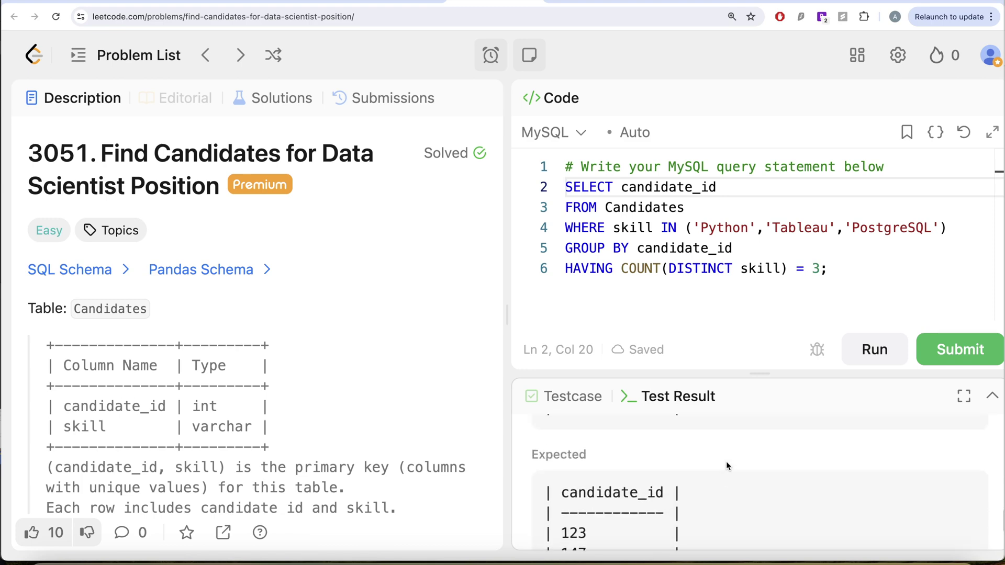
scroll(290, 342, down, 1)
scroll(290, 342, down, 5)
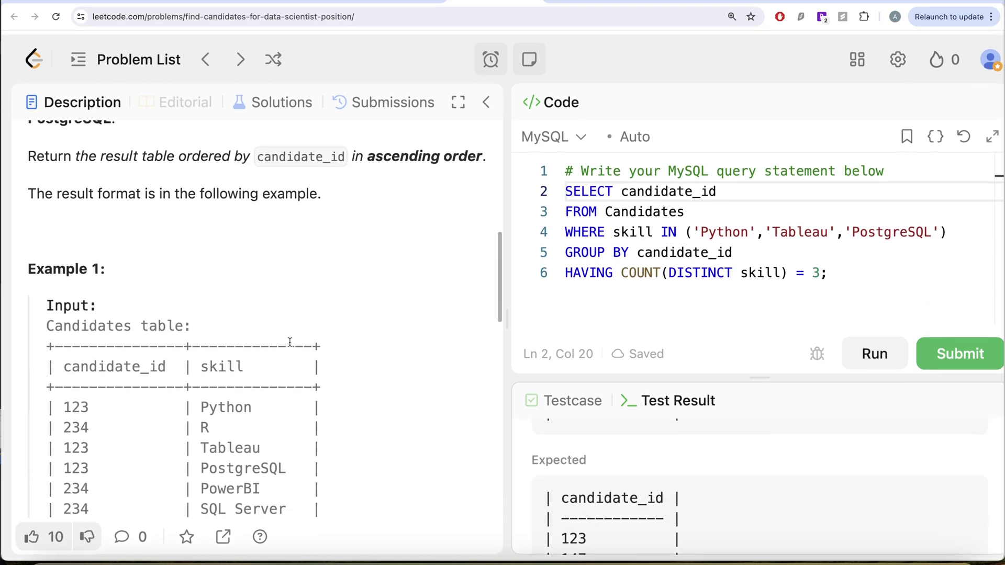
scroll(289, 343, up, 2)
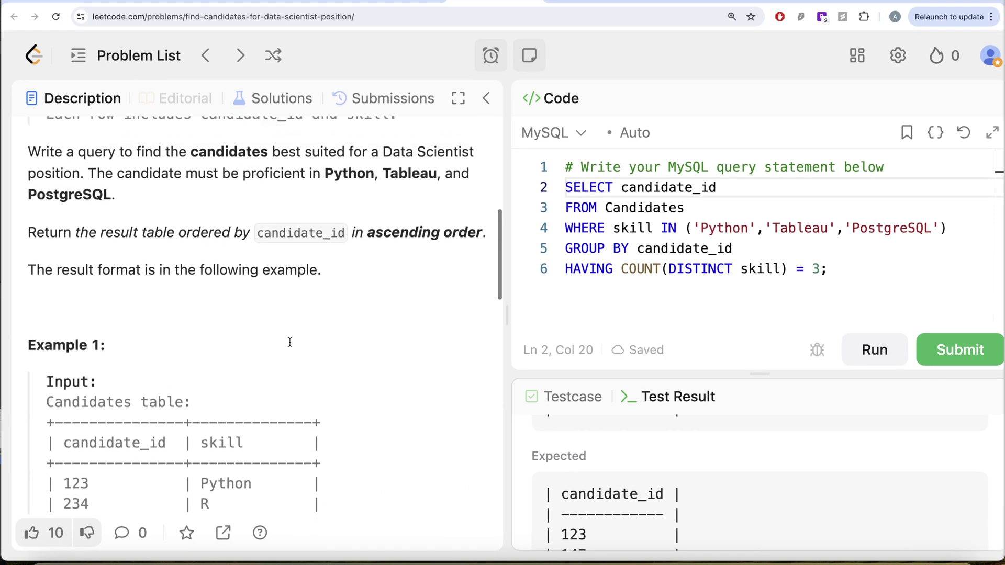
click(816, 268)
Add ORDER BY candidate_id, pass the test run, and submit for an Accepted result
key(Return)
text(ORDE)
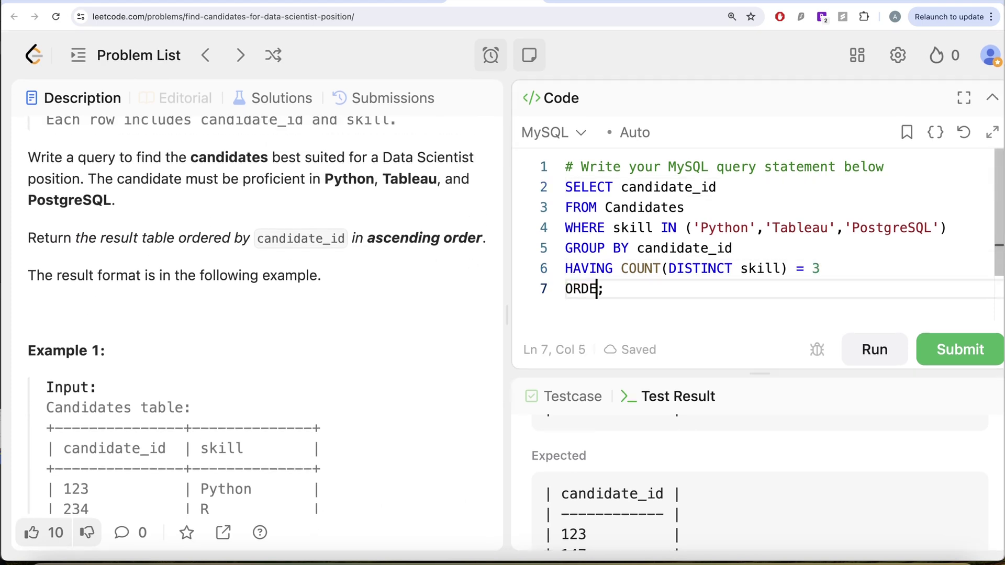
text(R BY candi)
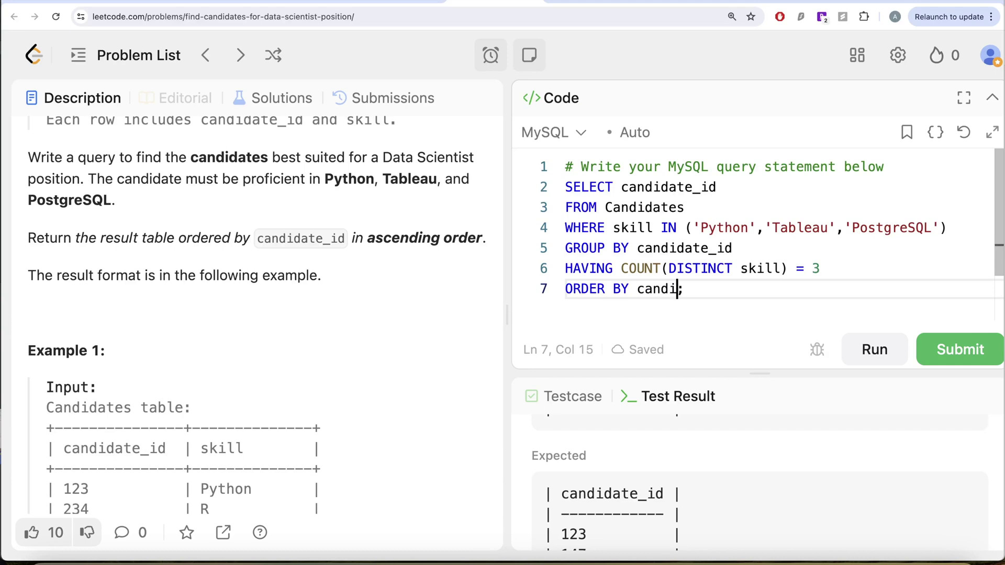
text(date_id)
click(874, 350)
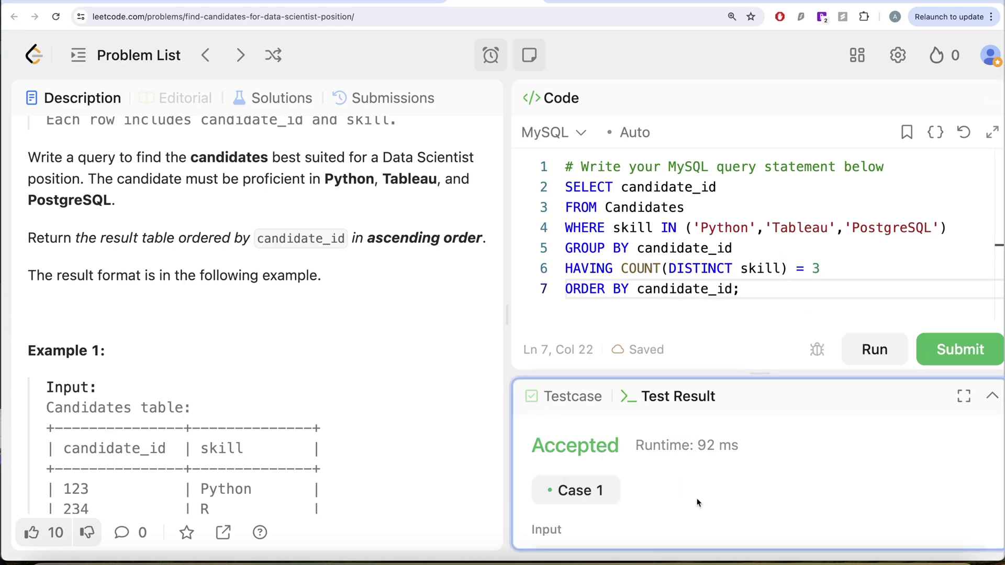
scroll(702, 489, down, 2)
scroll(714, 495, down, 4)
scroll(729, 504, down, 3)
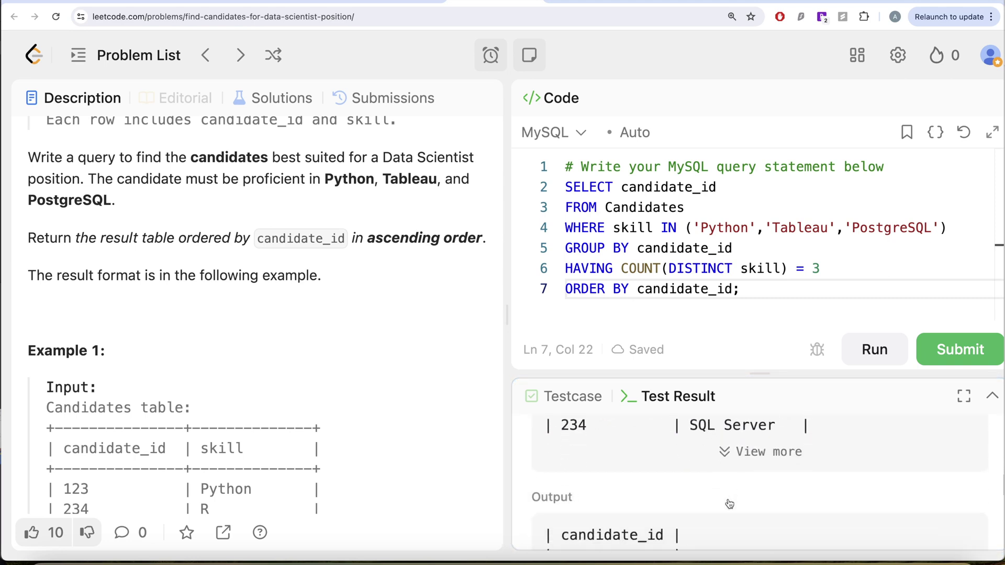
scroll(729, 504, down, 2)
scroll(730, 504, down, 2)
scroll(729, 504, down, 1)
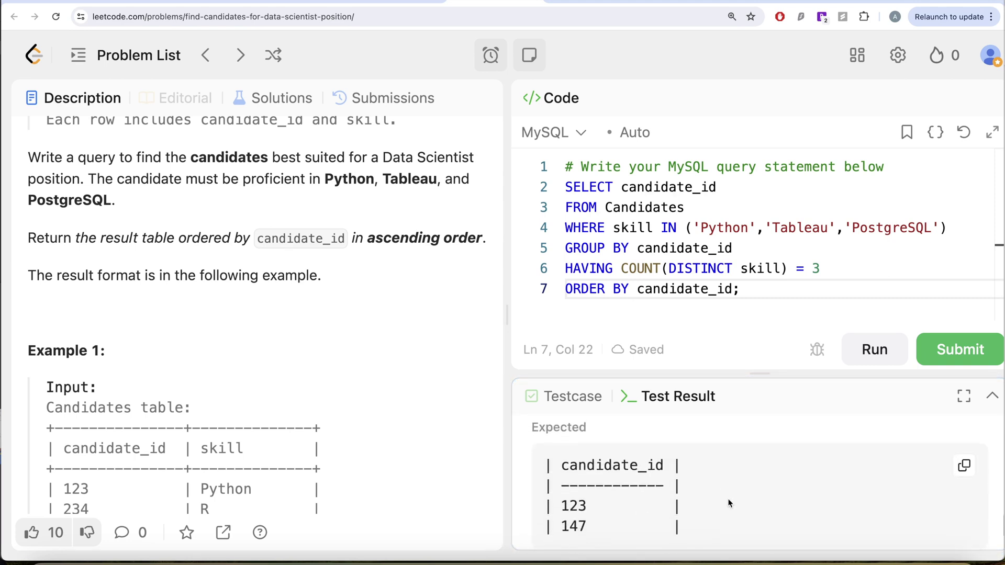
click(956, 342)
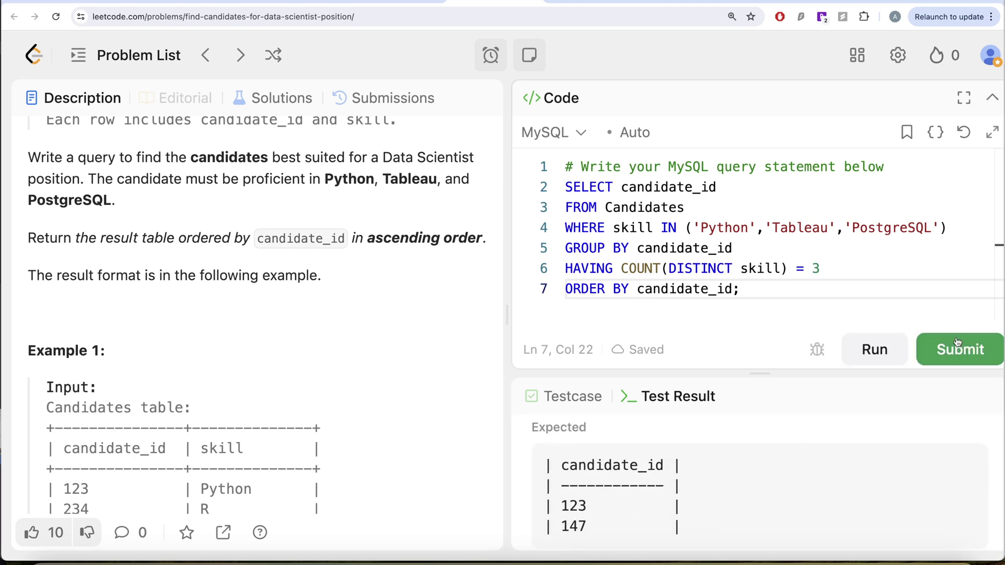
click(82, 97)
scroll(412, 323, up, 1)
scroll(413, 324, up, 1)
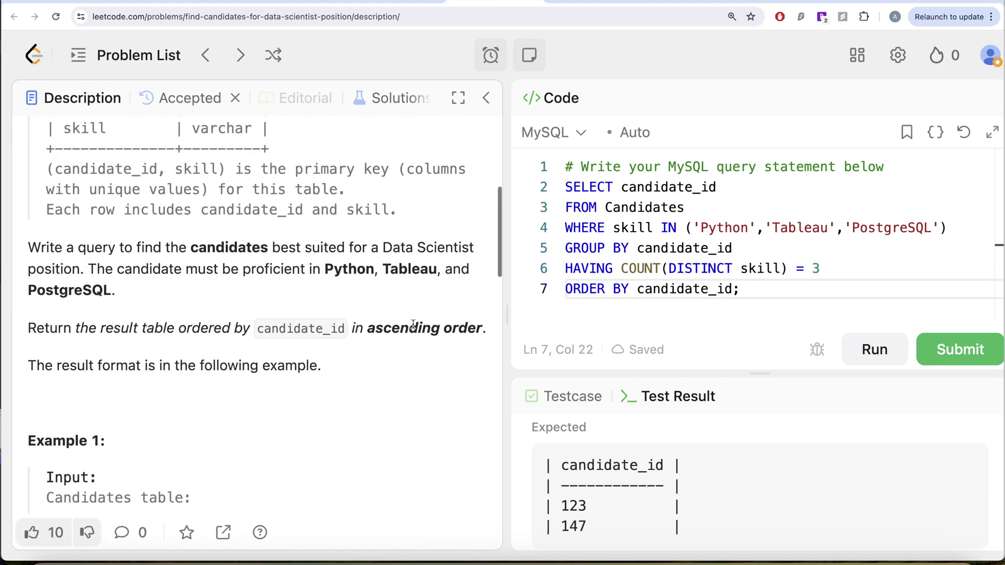